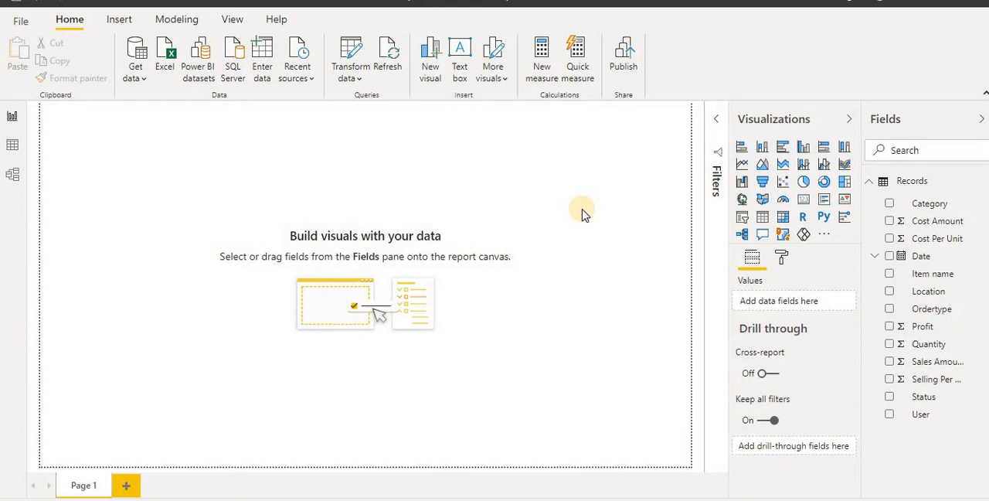
Add a clustered column chart of Sales Amount by Date, moved toward the middle of the page and enlarged
click(804, 149)
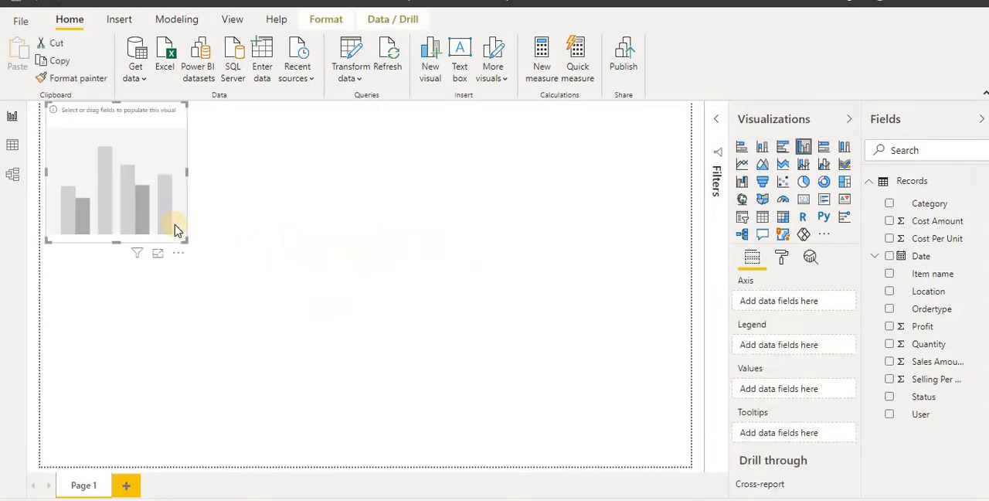
drag(181, 261, 357, 345)
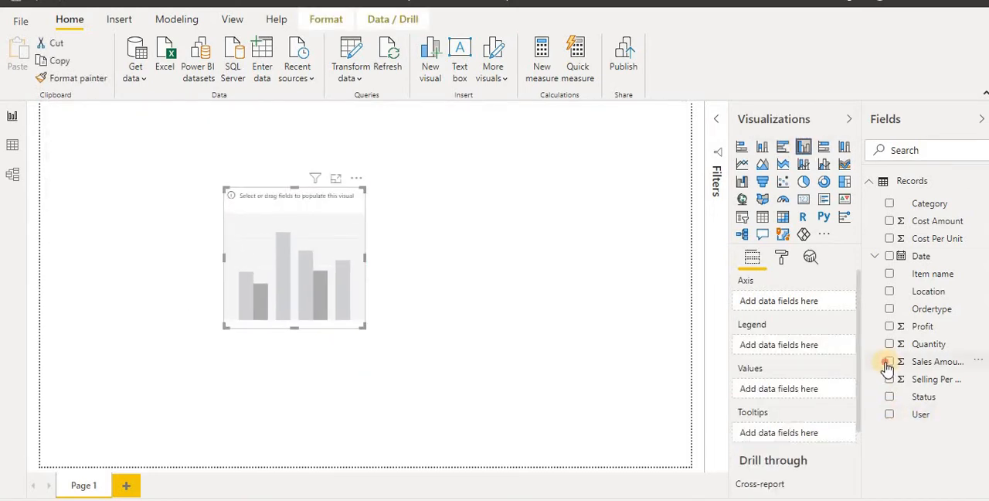
click(888, 362)
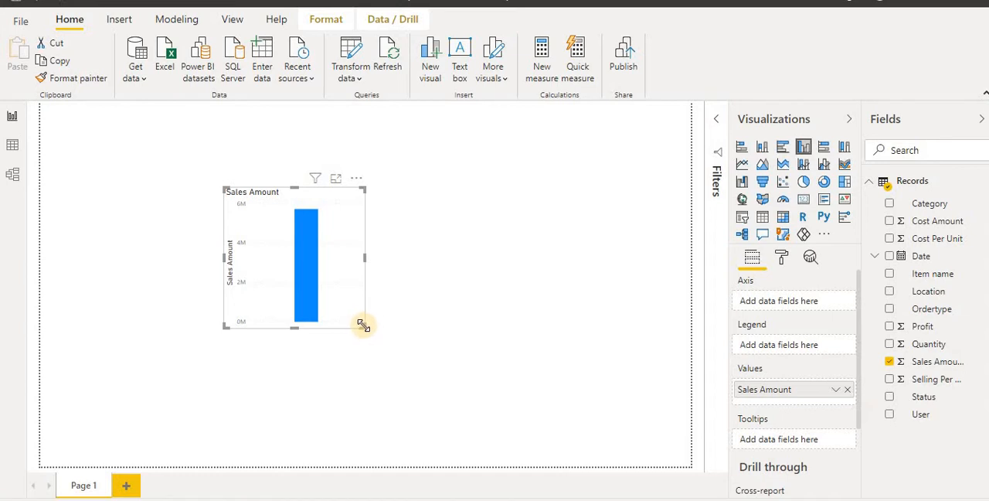
drag(363, 323, 551, 376)
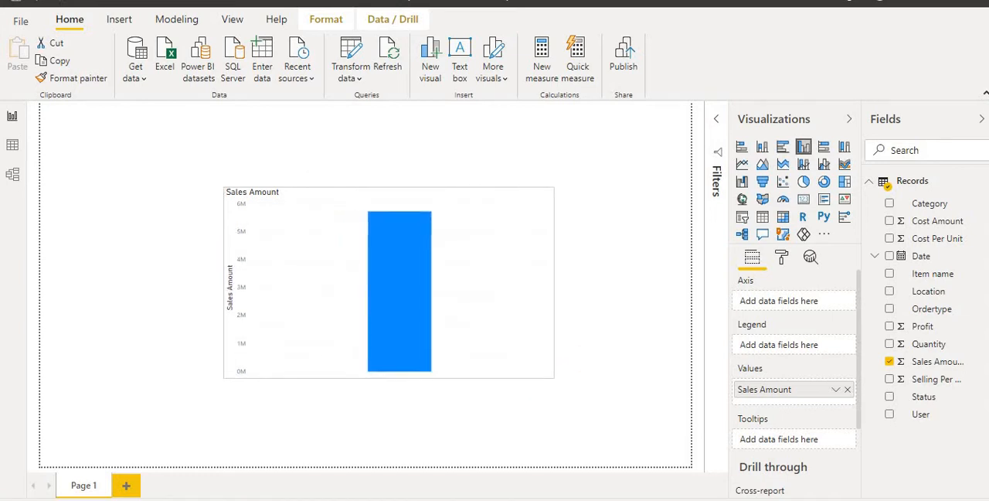
click(889, 256)
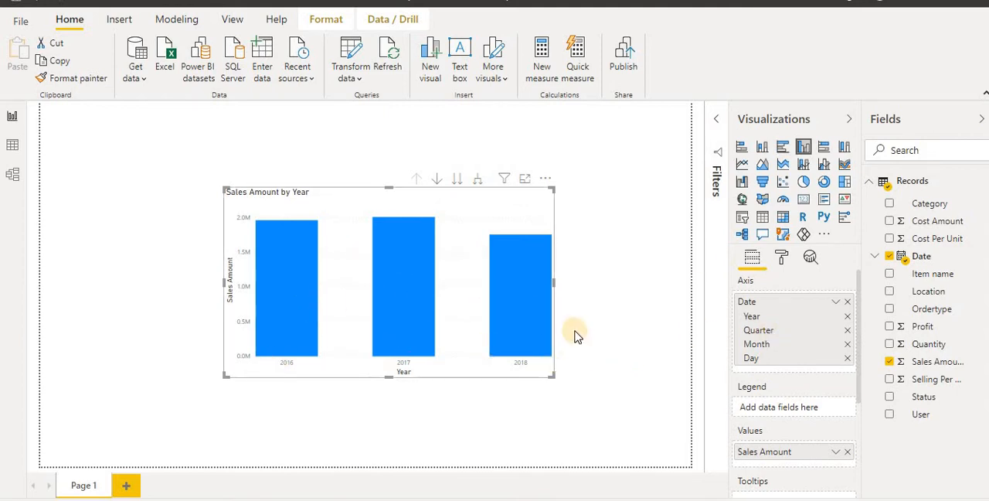
Set the text size of the chart's X axis labels to 14 pt
click(782, 257)
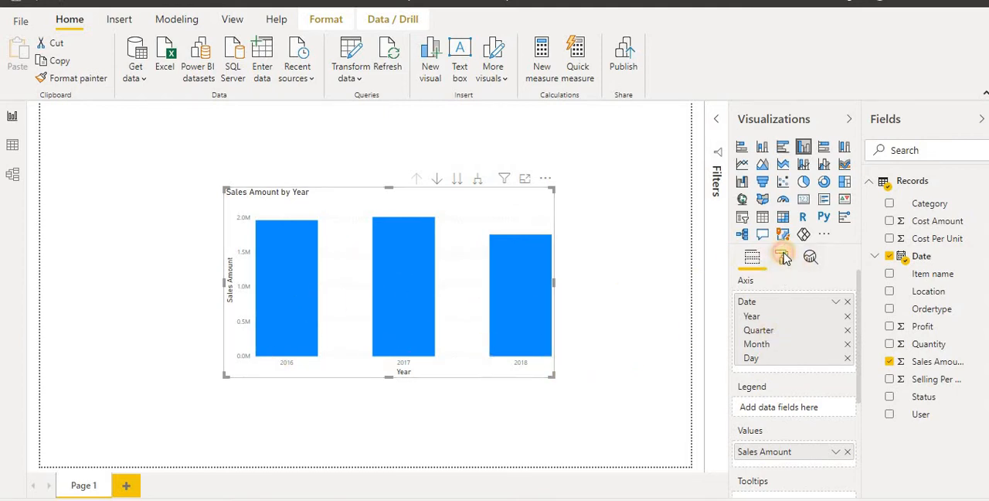
scroll(857, 317, down, 1)
click(749, 318)
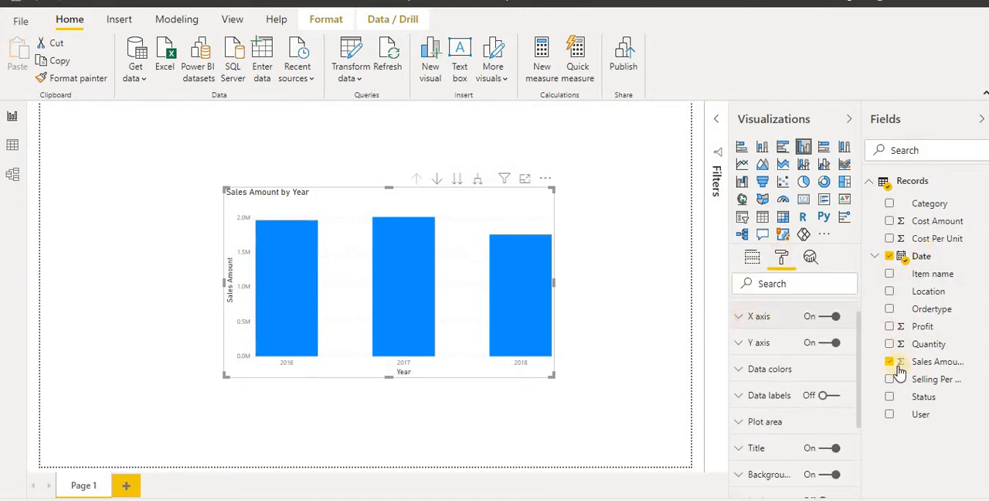
drag(860, 329, 856, 364)
click(782, 317)
click(782, 316)
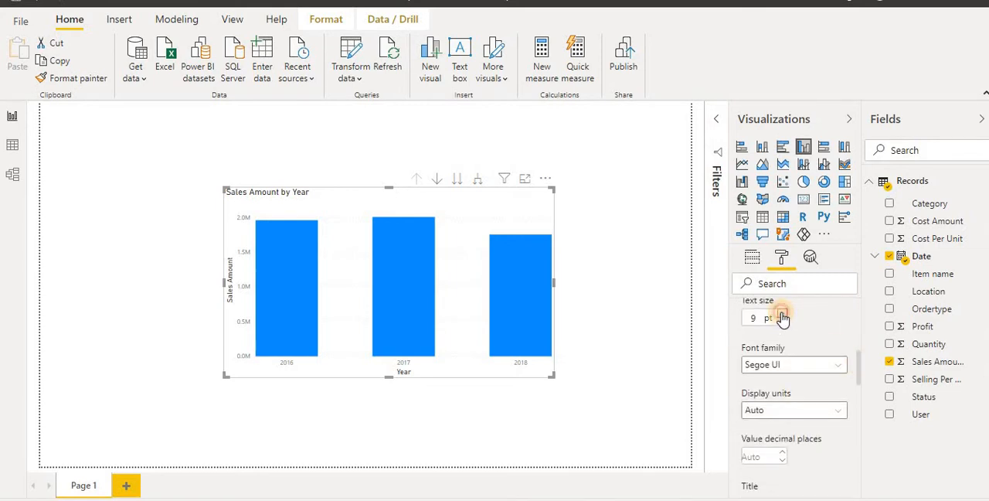
click(782, 317)
click(783, 319)
click(782, 318)
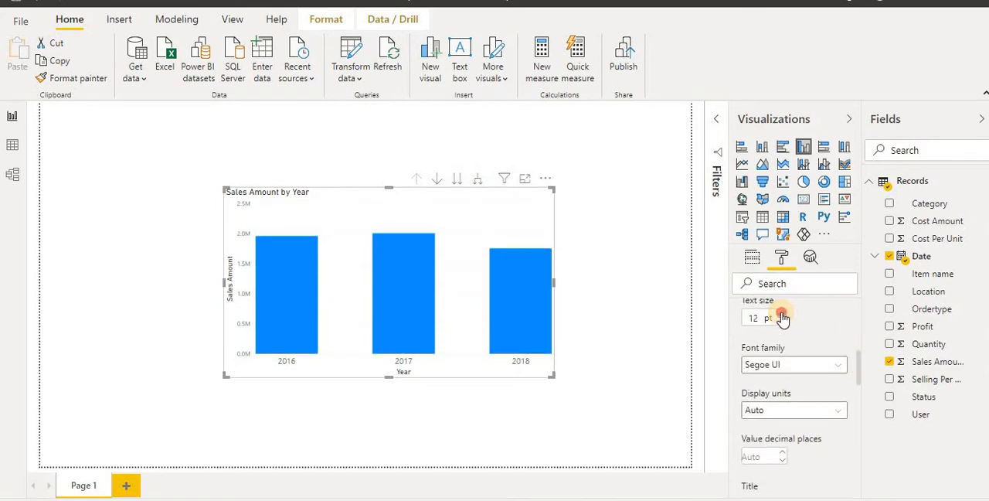
click(783, 317)
click(783, 315)
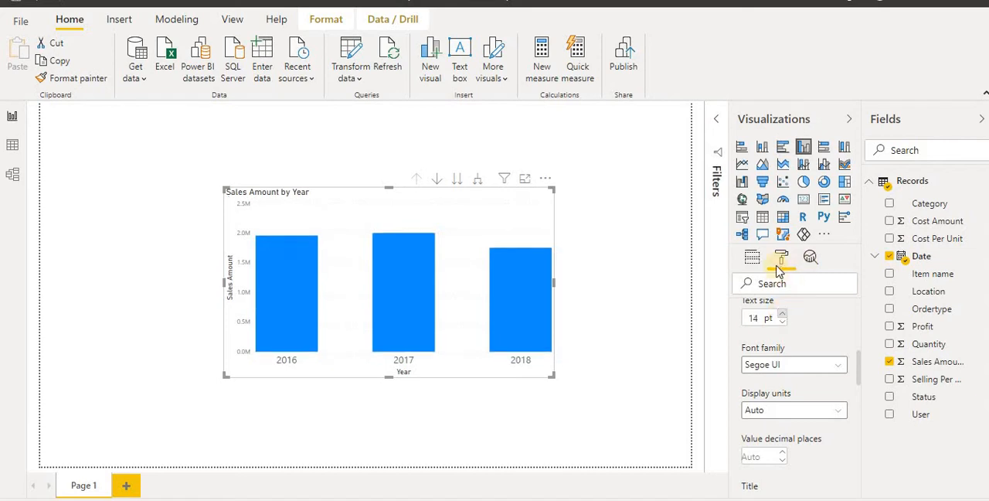
Set the Y axis text size to 13 pt and enlarge the chart in width and height on the page
drag(858, 365, 861, 435)
scroll(856, 433, down, 5)
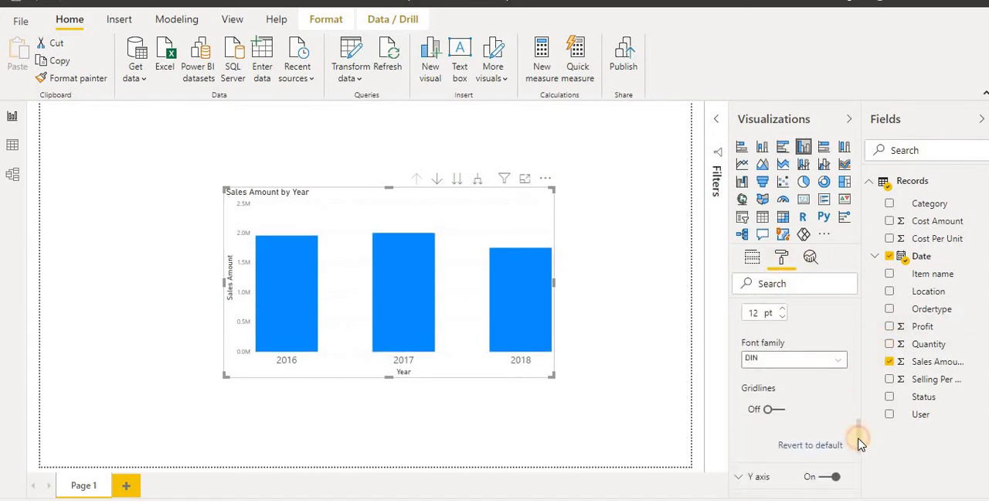
click(762, 376)
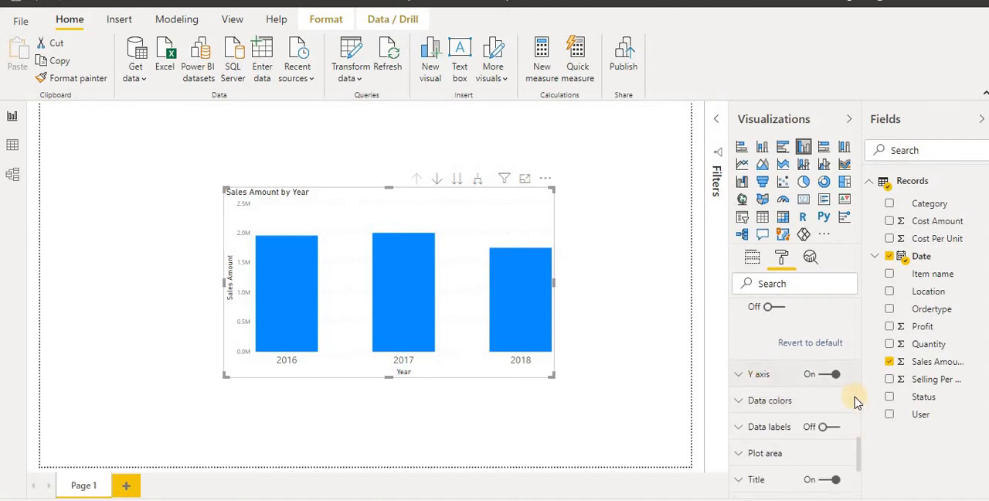
scroll(859, 390, down, 4)
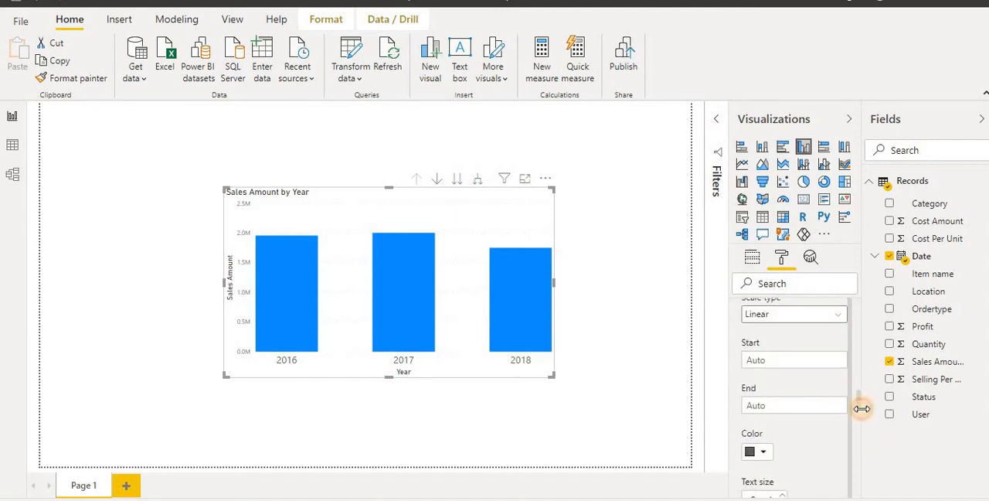
click(784, 362)
click(783, 362)
click(783, 361)
click(783, 362)
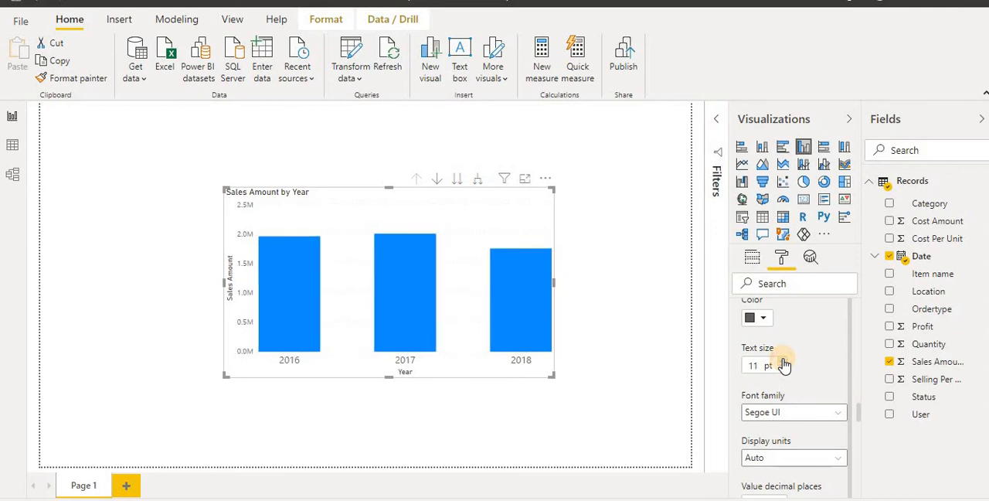
click(784, 361)
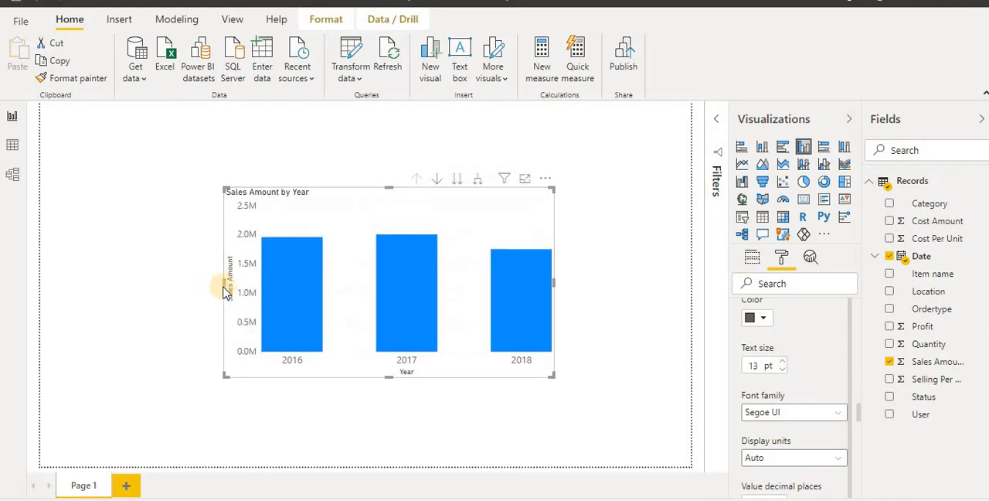
drag(225, 283, 116, 283)
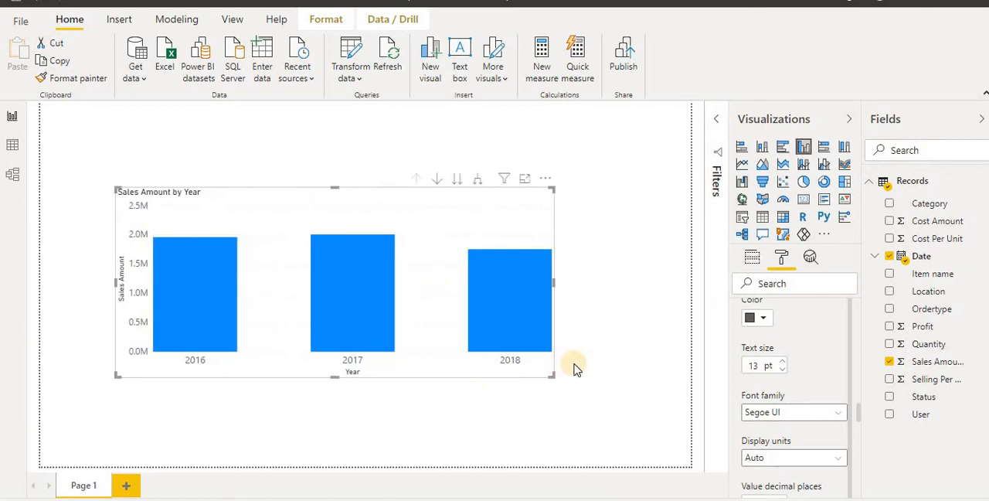
drag(550, 374, 593, 408)
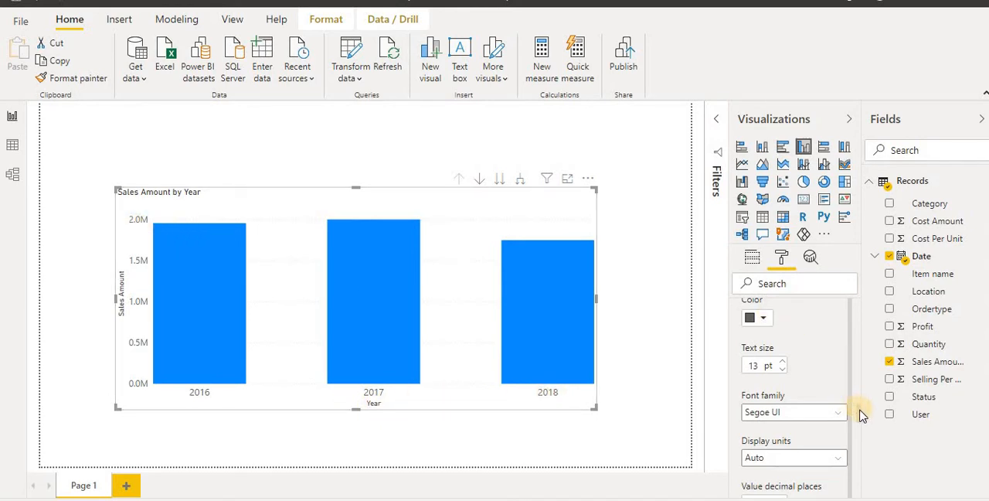
Turn on the column chart's data labels and set their text size to 14 pt
scroll(863, 286, up, 5)
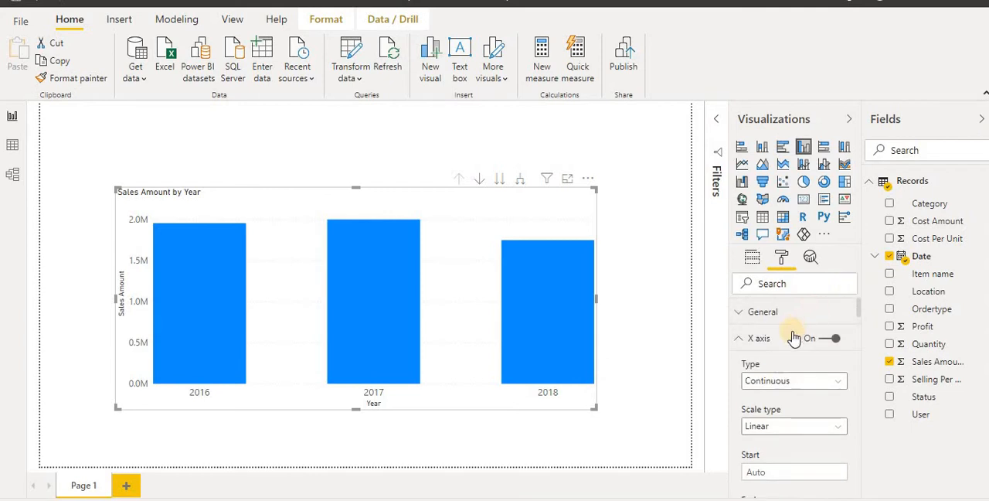
click(775, 338)
click(761, 365)
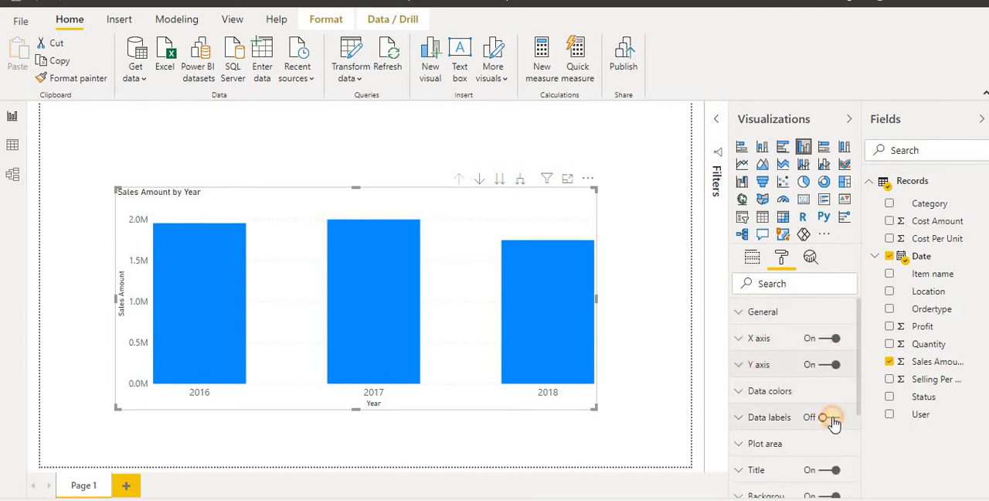
click(833, 421)
click(737, 418)
drag(860, 318, 862, 422)
click(782, 387)
click(781, 387)
click(781, 388)
click(782, 387)
click(781, 387)
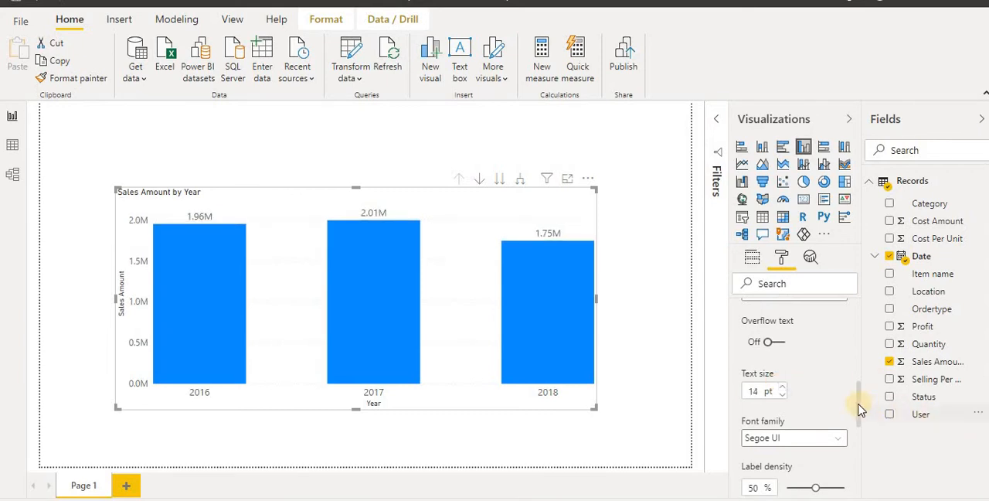
Change the data label color to orange from the recent colors, then deselect the chart
drag(859, 407, 859, 344)
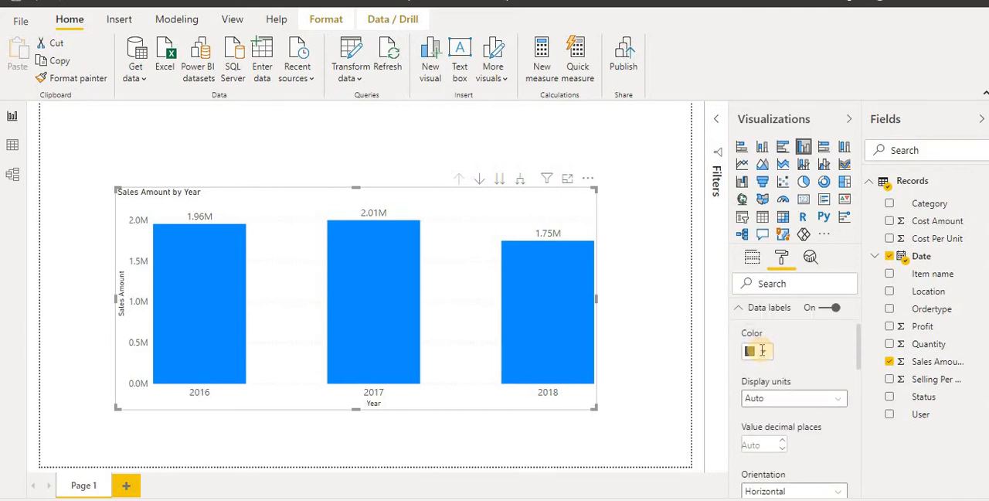
click(760, 352)
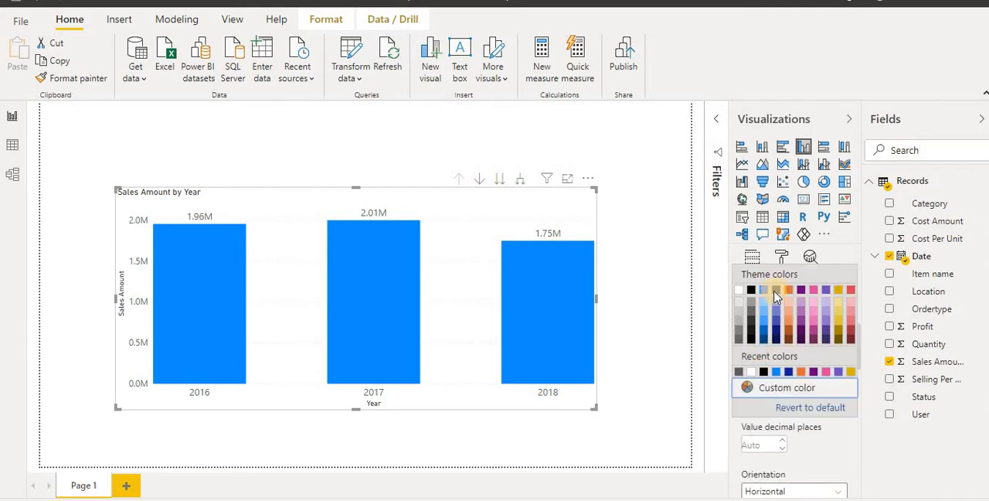
click(801, 371)
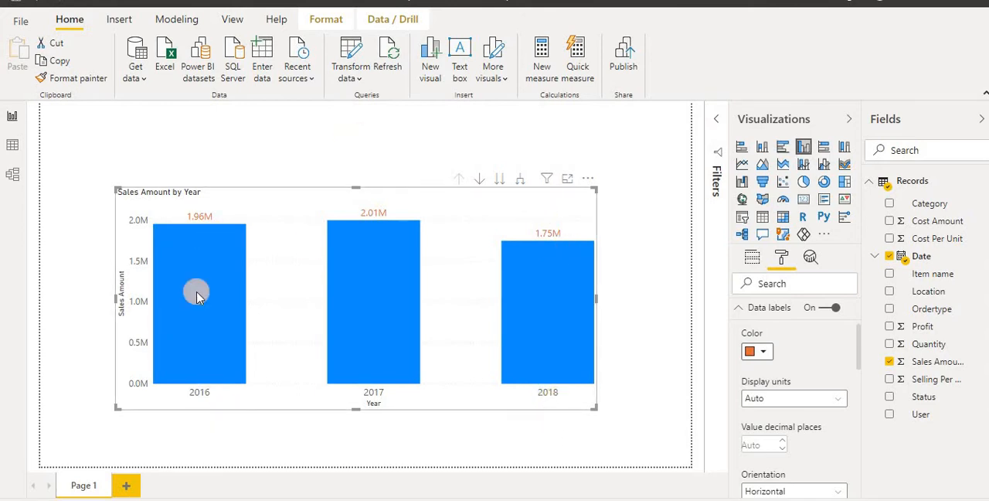
click(299, 153)
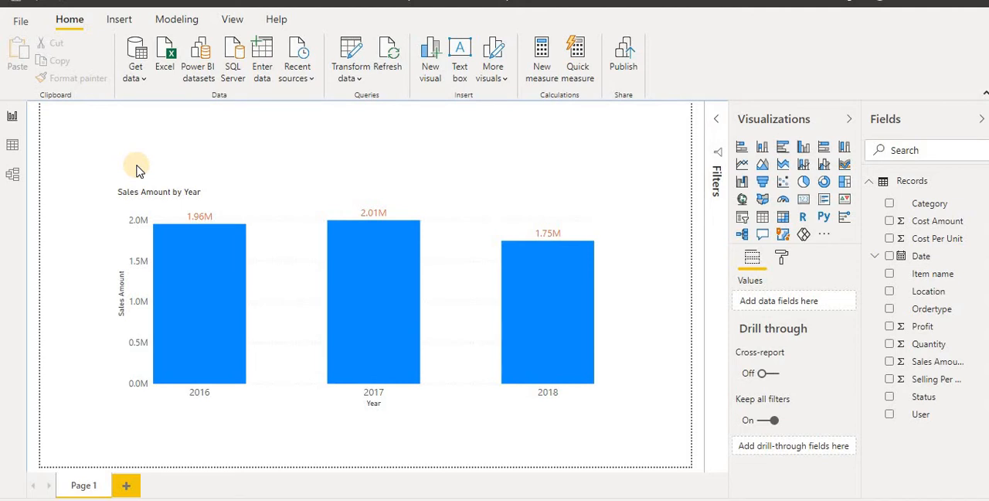
Create a new measure in the Records table and name it PreviousSAlesPrice in its formula
click(172, 23)
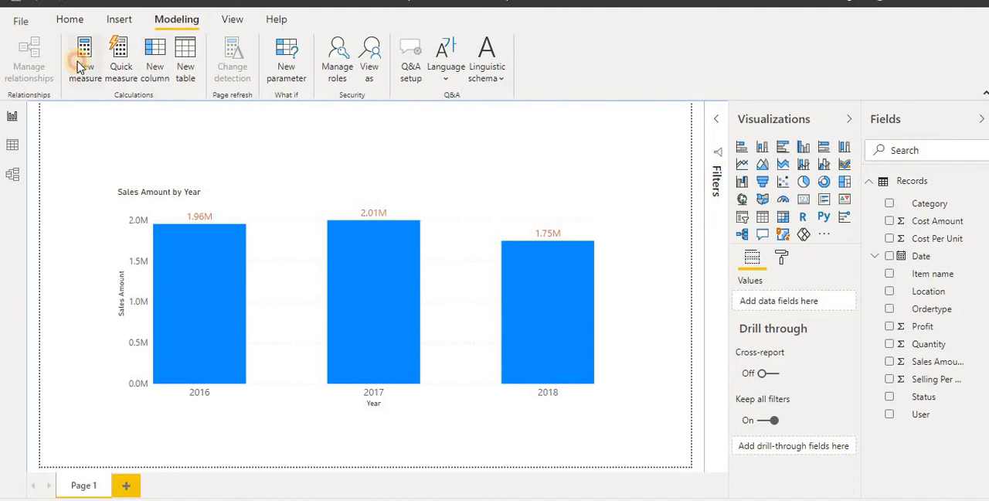
click(80, 68)
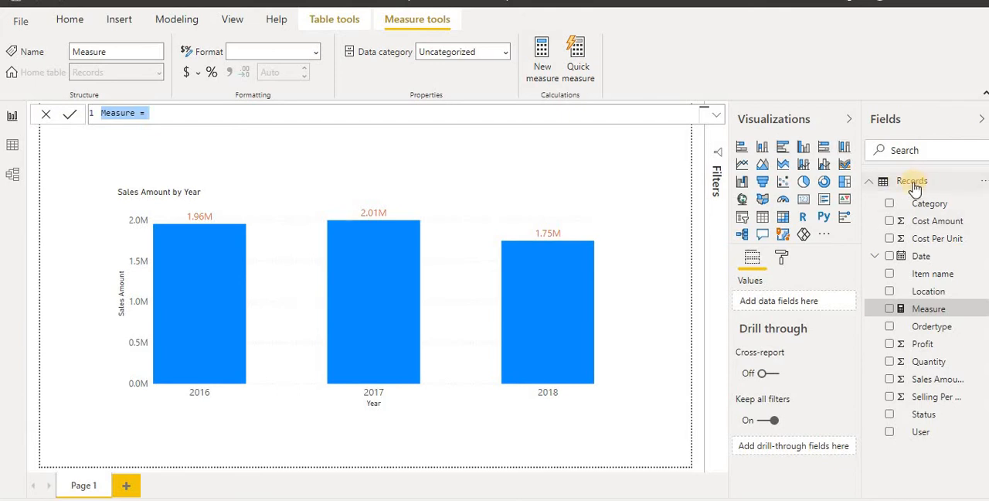
double_click(115, 113)
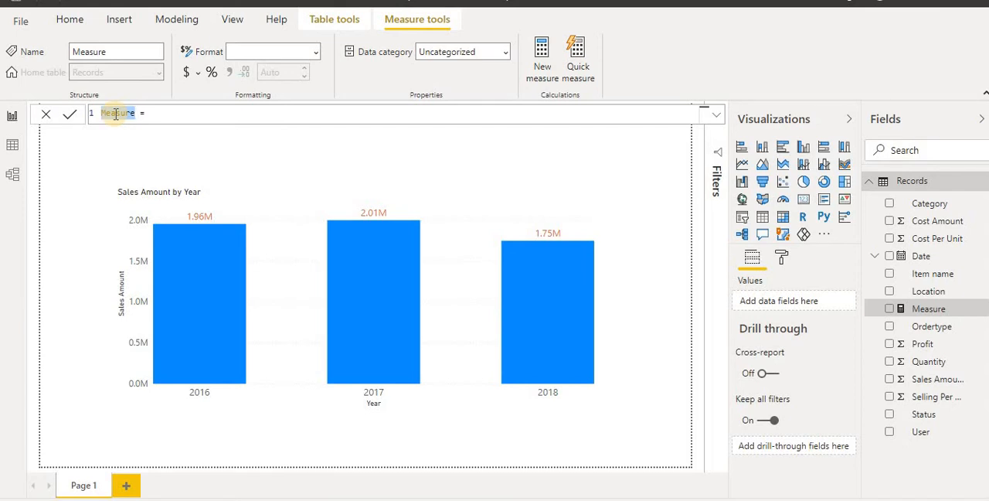
text(P)
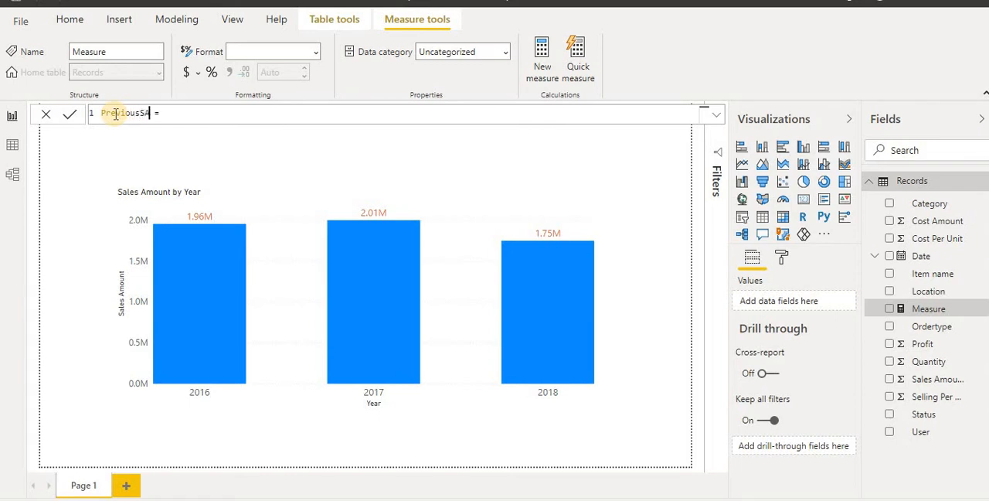
text(reviousSAlesPrice)
Begin the PreviousSAlesPrice formula with CALCULATE and give it SUM(Records[Sales Amount]) as its expression
click(221, 116)
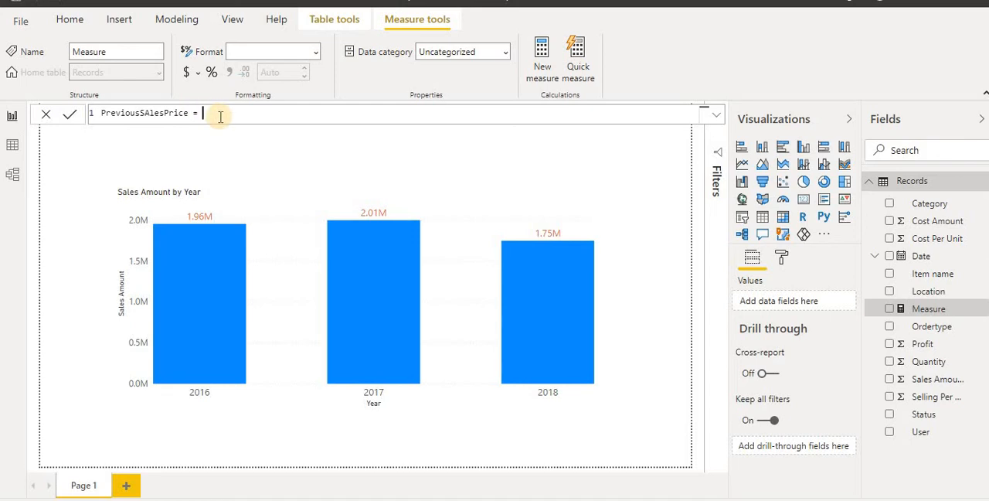
text(c)
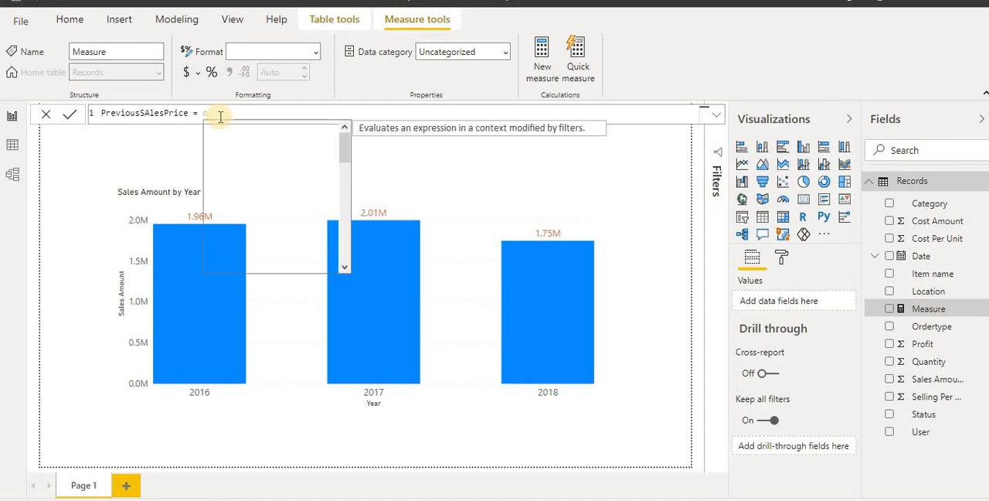
key(Tab)
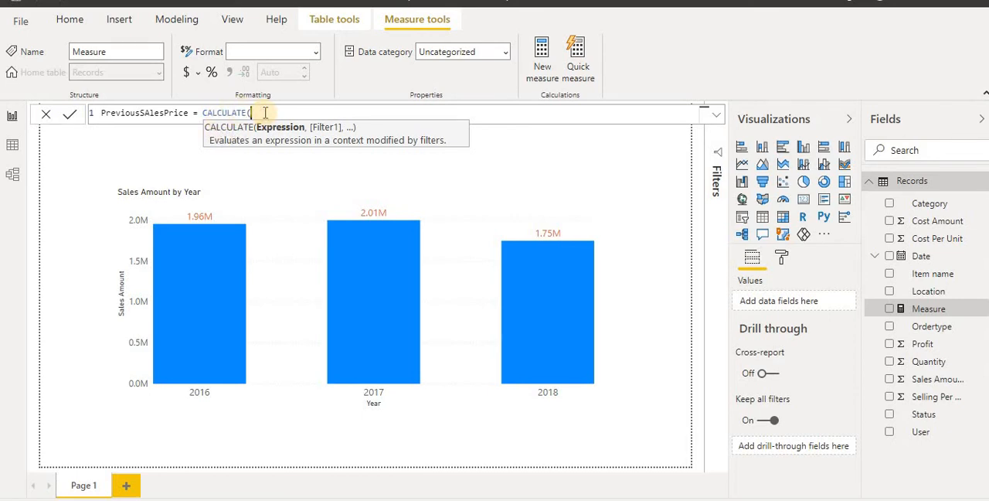
text(su)
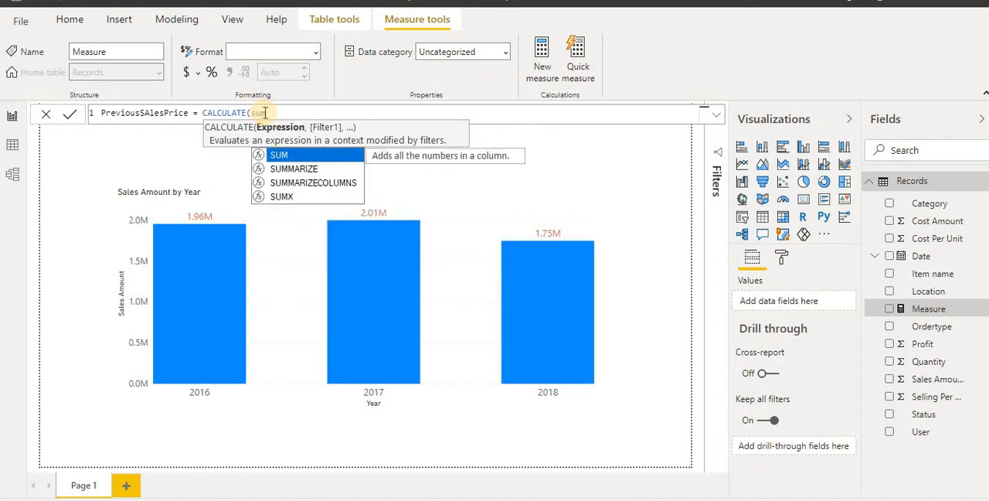
key(Tab)
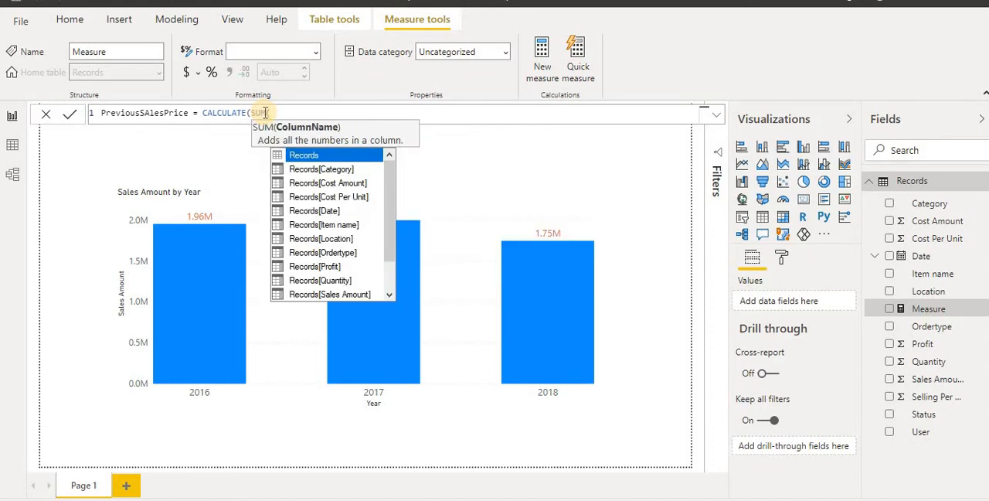
key(Down)
key(Down)
key(Down)
key(Down)
key(Down)
key(Down)
key(Down)
key(Down)
key(Down)
key(Down)
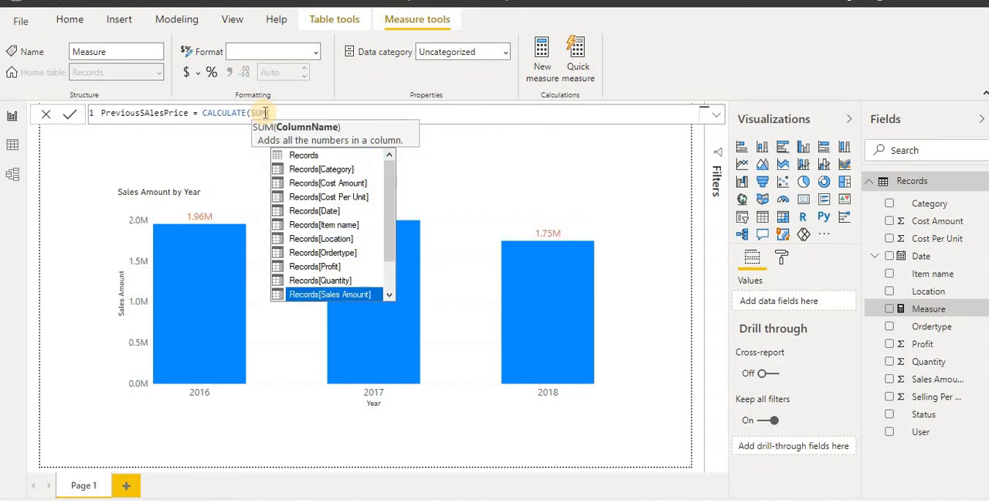
key(Tab)
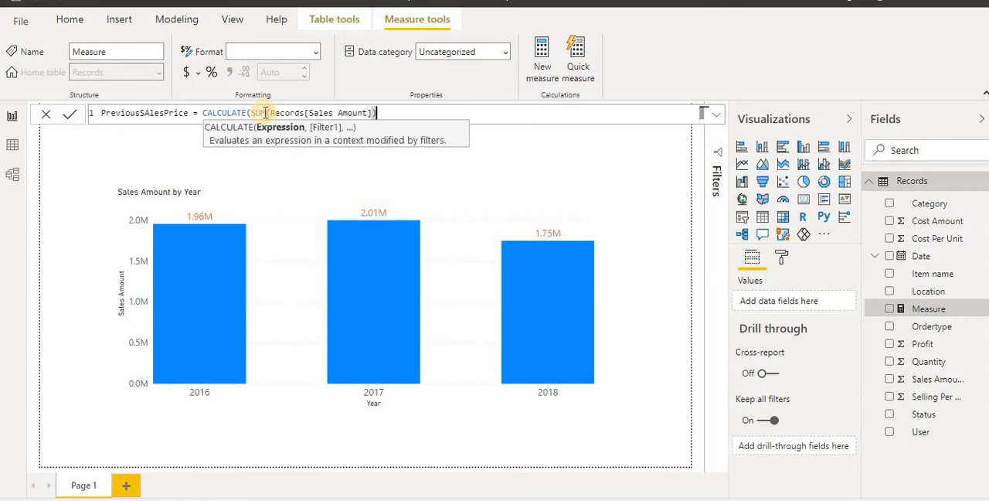
text(,)
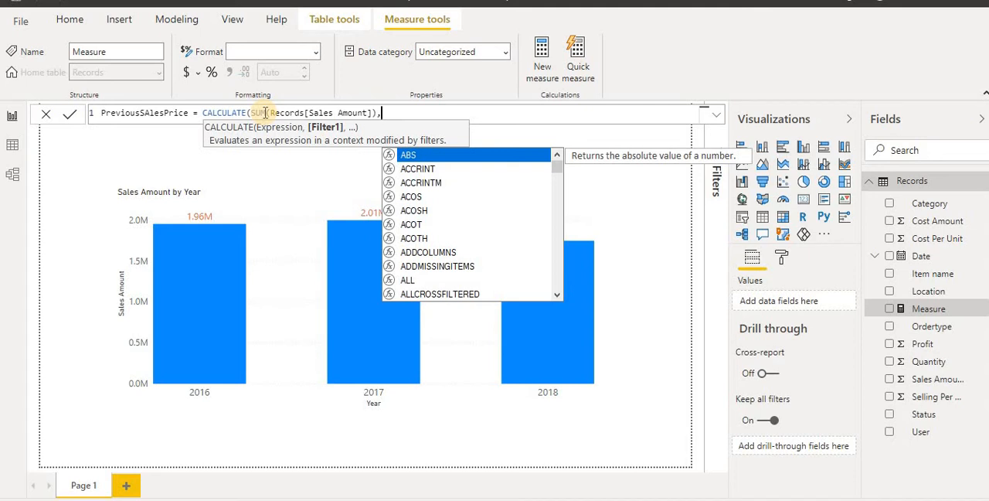
text(same)
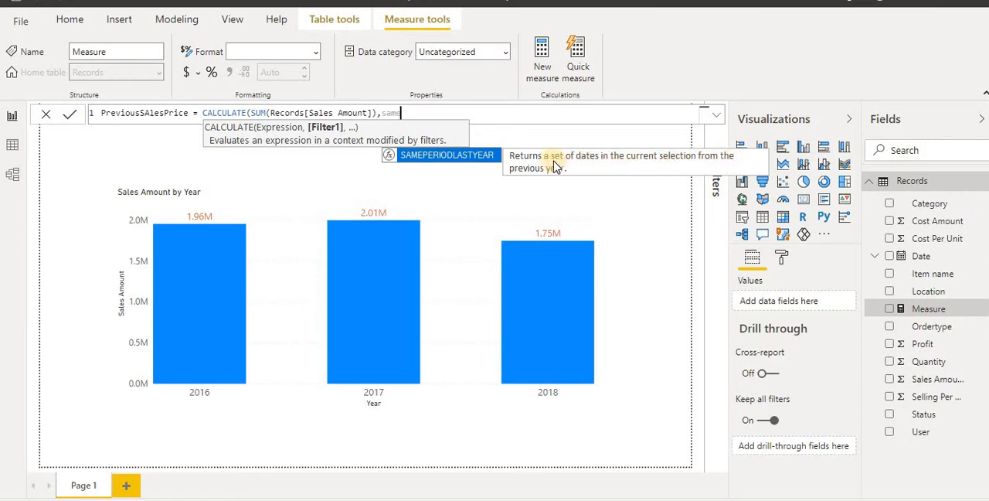
Add SAMEPERIODLASTYEAR(Records[Date].[Date]) as the CALCULATE filter and commit the measure
click(446, 157)
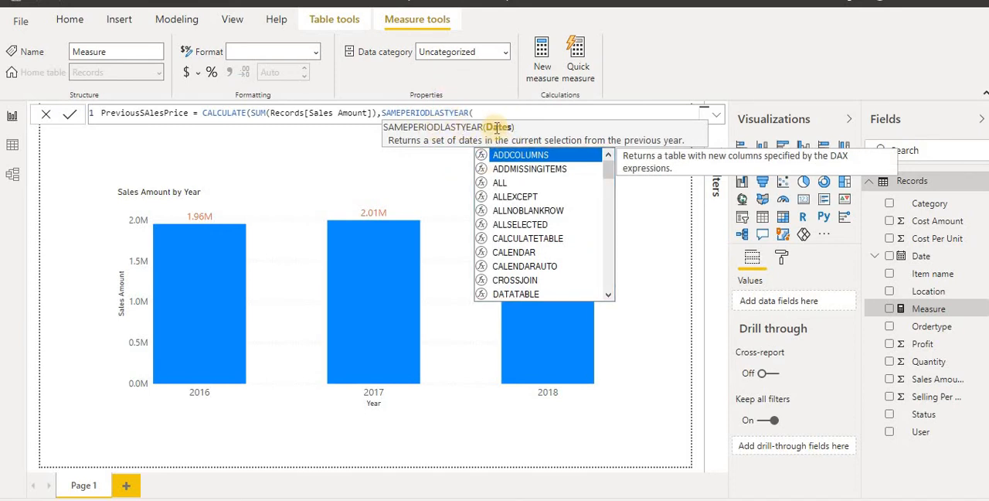
text(rec)
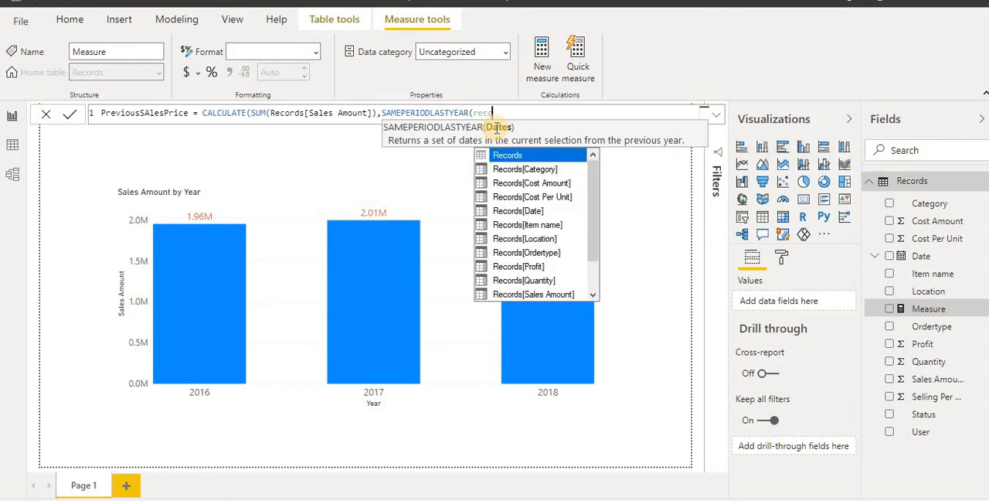
text(o)
key(Down)
key(Down)
key(Down)
key(Down)
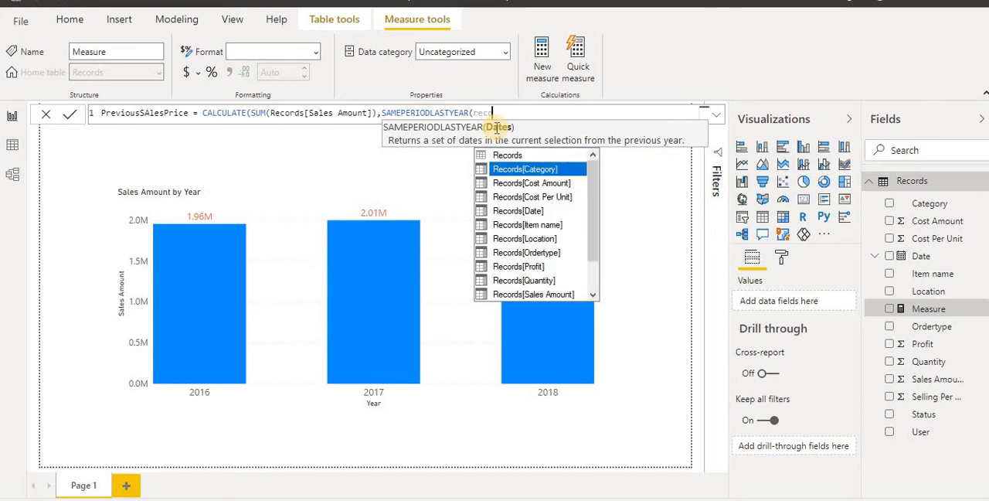
key(Tab)
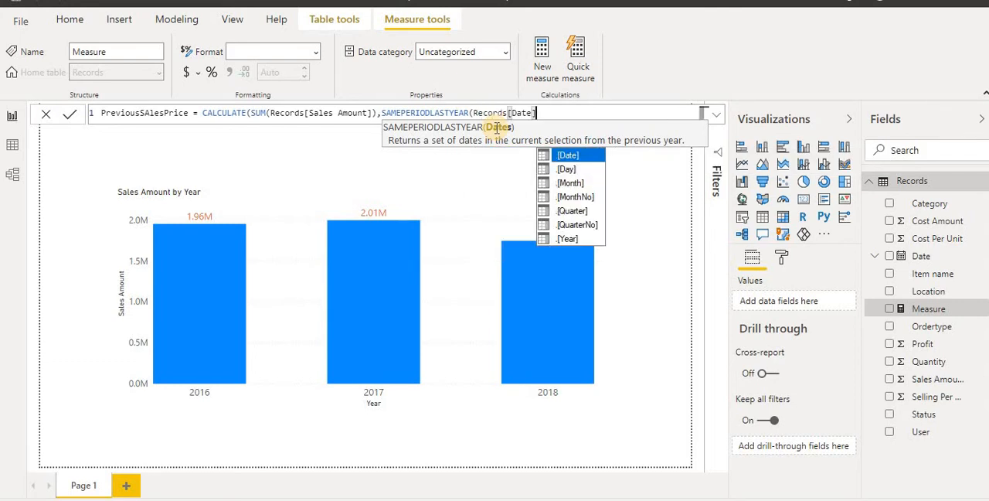
key(Tab)
text())
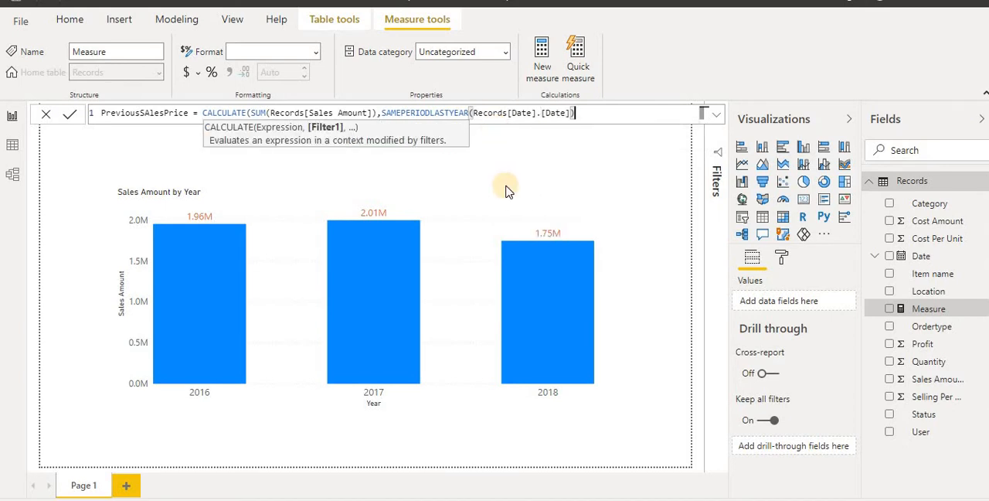
key(Return)
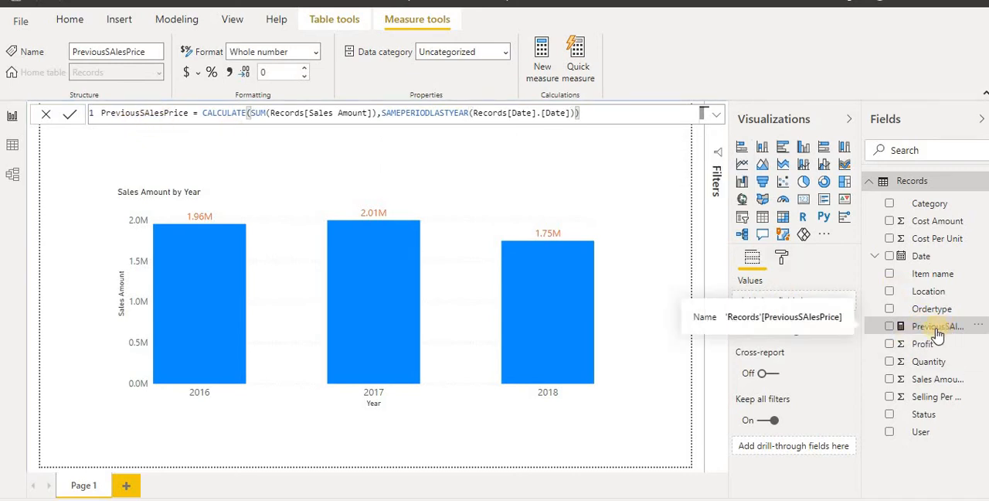
Add the PreviousSAlesPrice measure to the Sales Amount by Year chart and place it before Sales Amount in the values
click(889, 329)
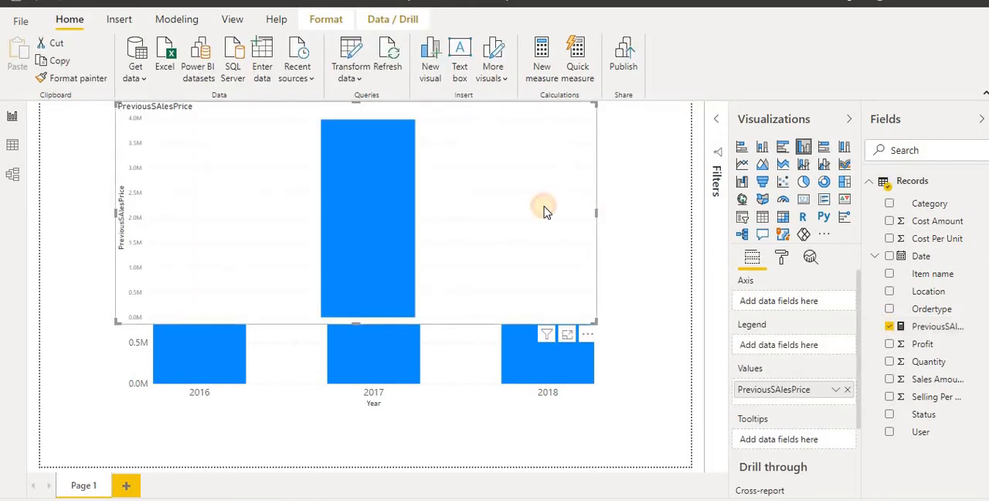
key(Delete)
click(473, 255)
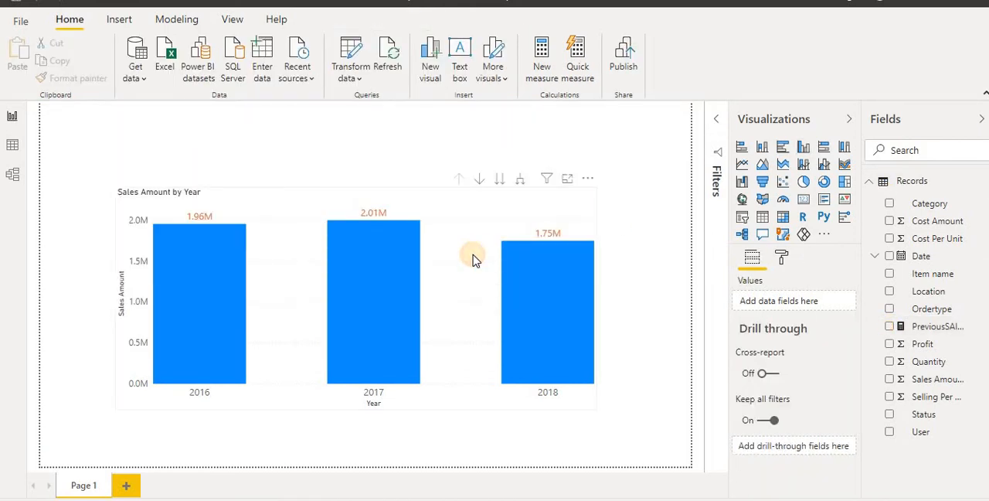
click(891, 328)
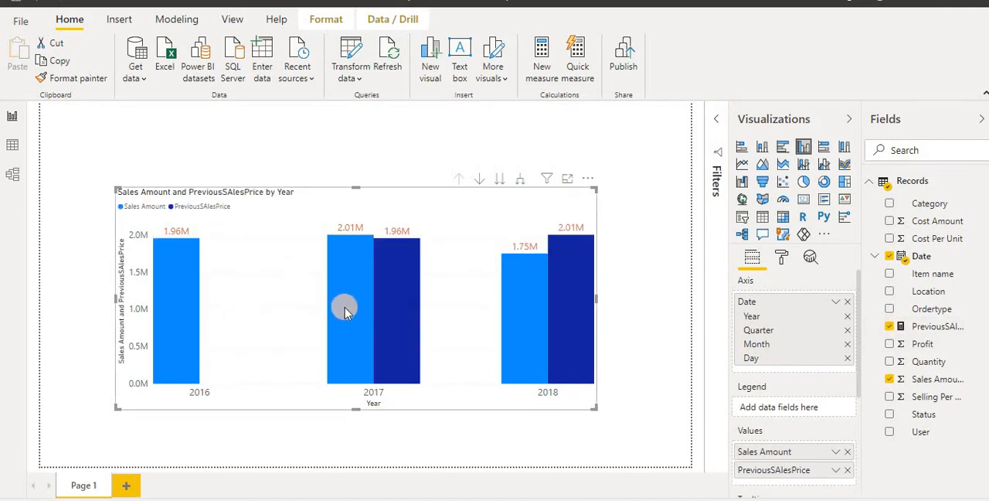
drag(780, 455, 806, 474)
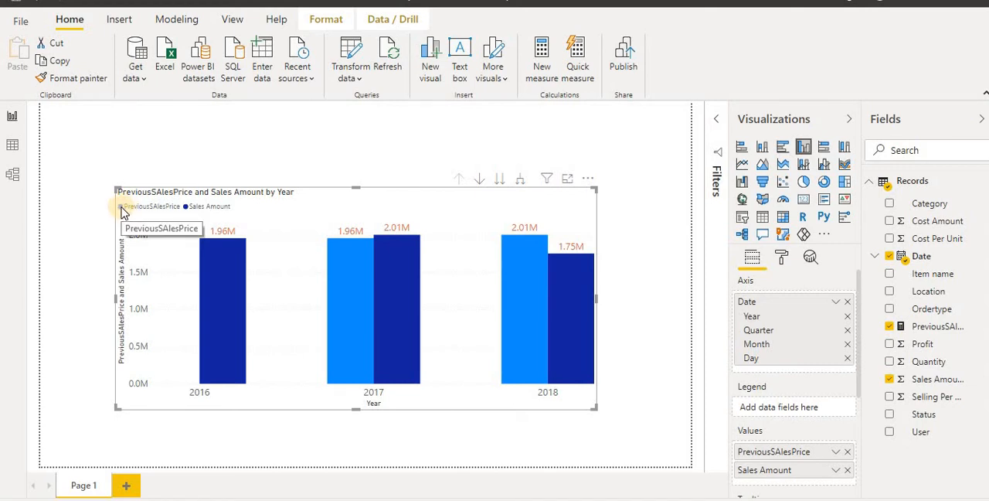
click(195, 209)
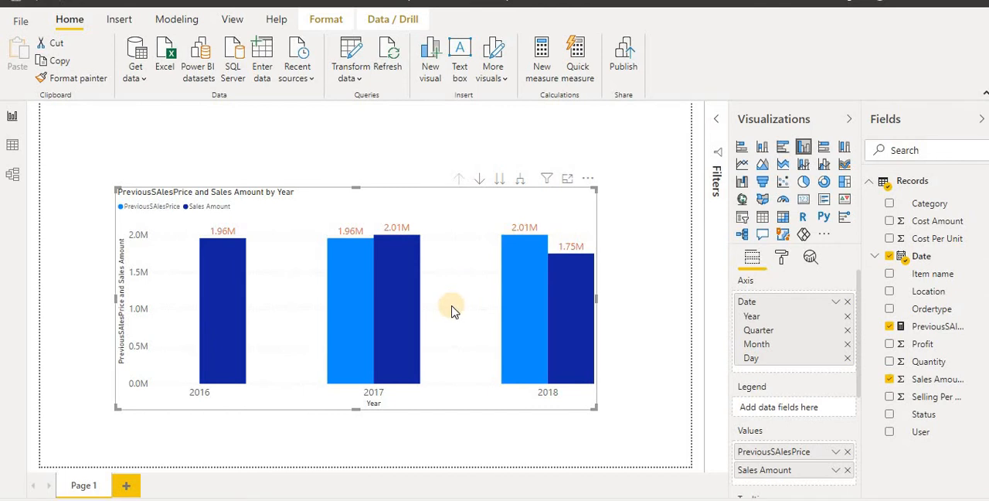
Expand the chart from year to quarter level while in focus mode, and return to the report page
click(569, 180)
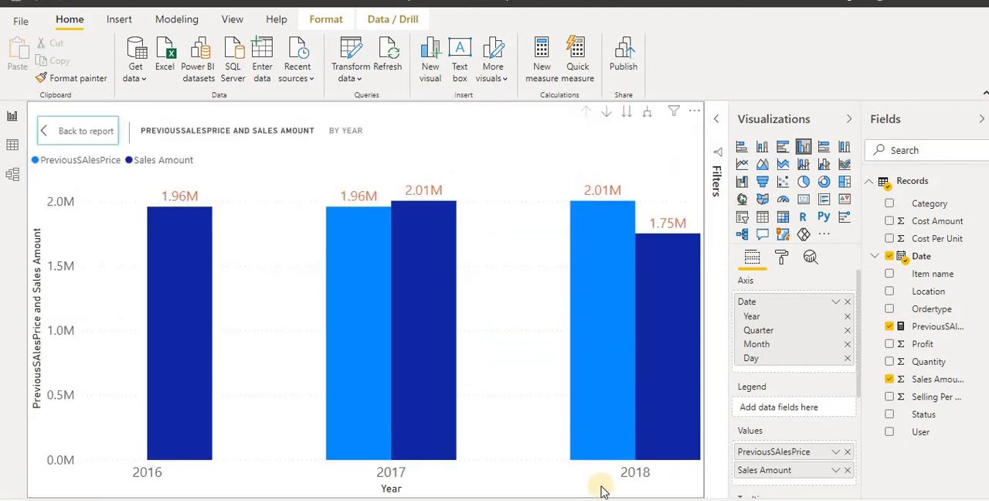
click(848, 124)
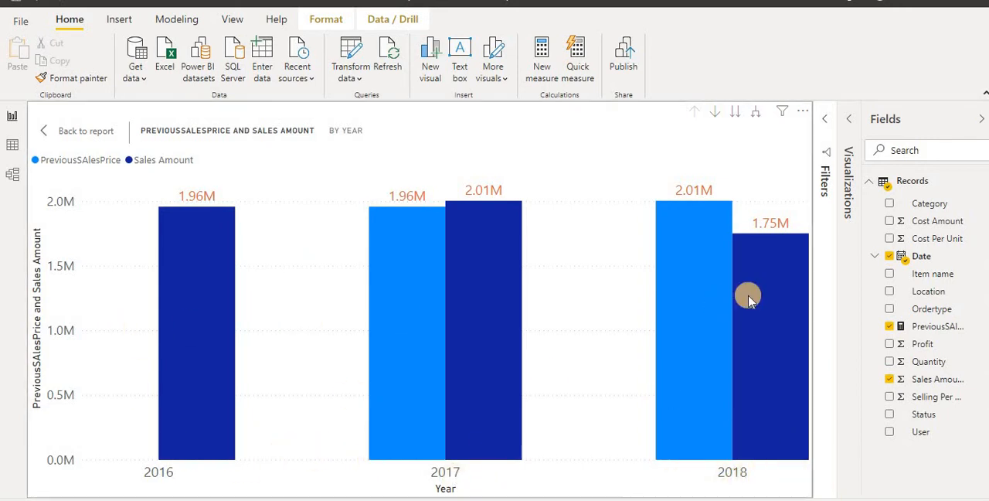
click(756, 115)
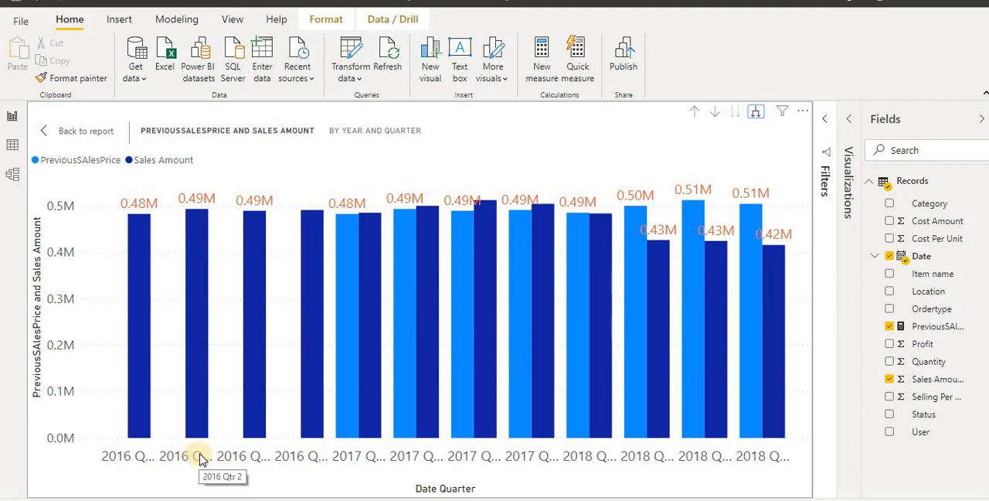
click(849, 120)
click(95, 130)
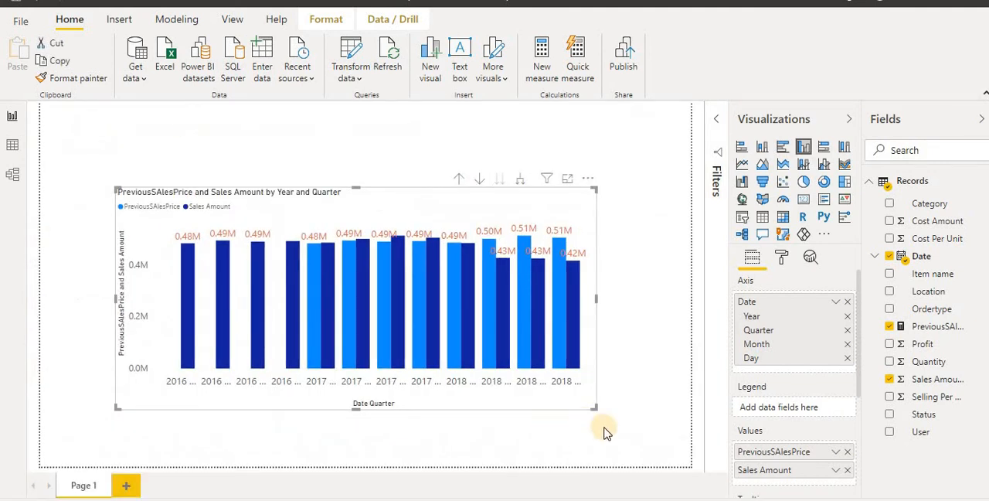
Enlarge the quarterly chart on the page and set its X axis text size to 12 pt
drag(596, 404, 667, 455)
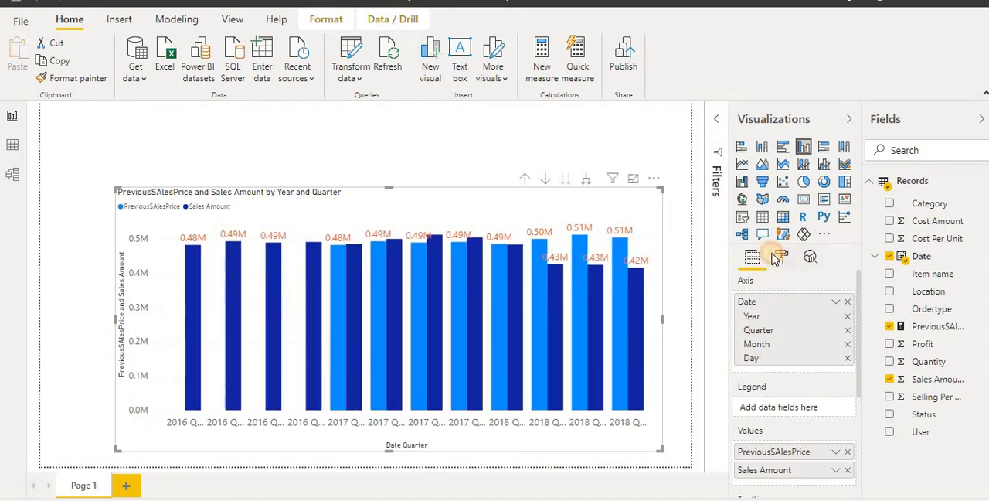
click(771, 367)
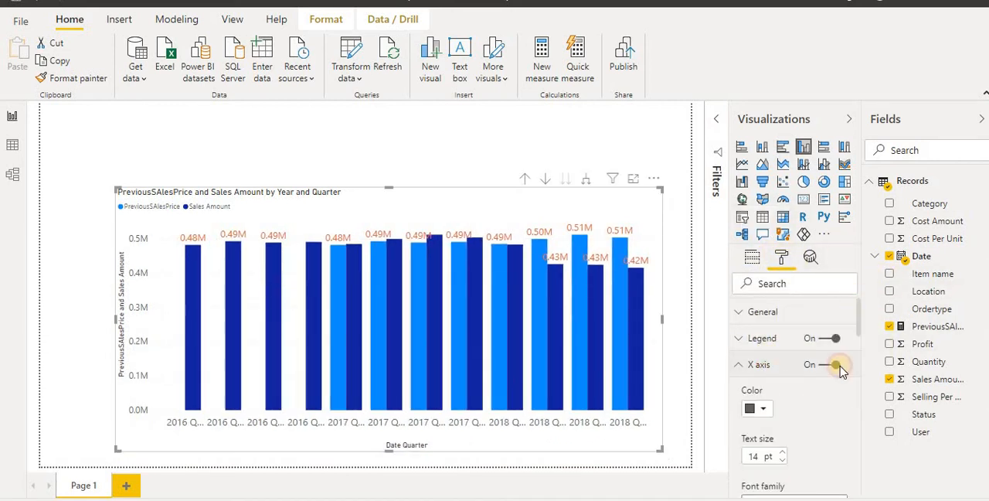
scroll(787, 425, down, 1)
click(783, 416)
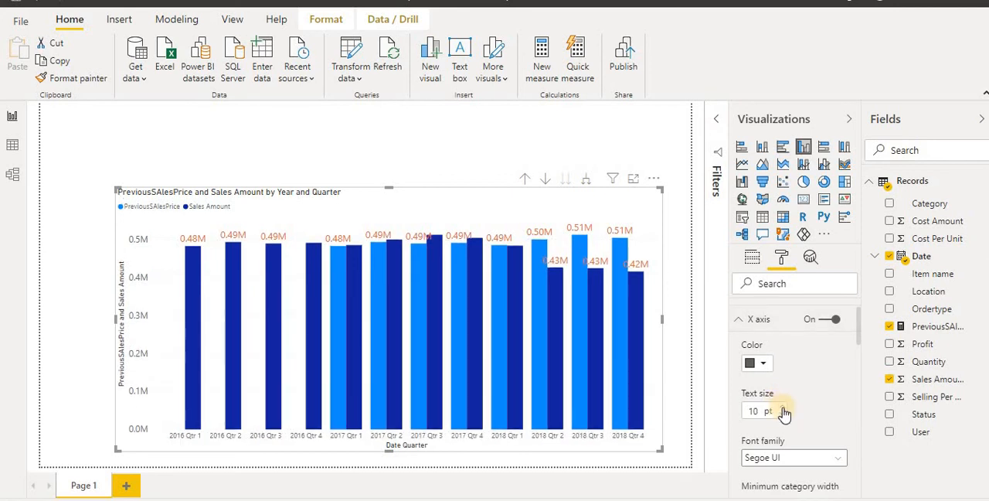
click(783, 407)
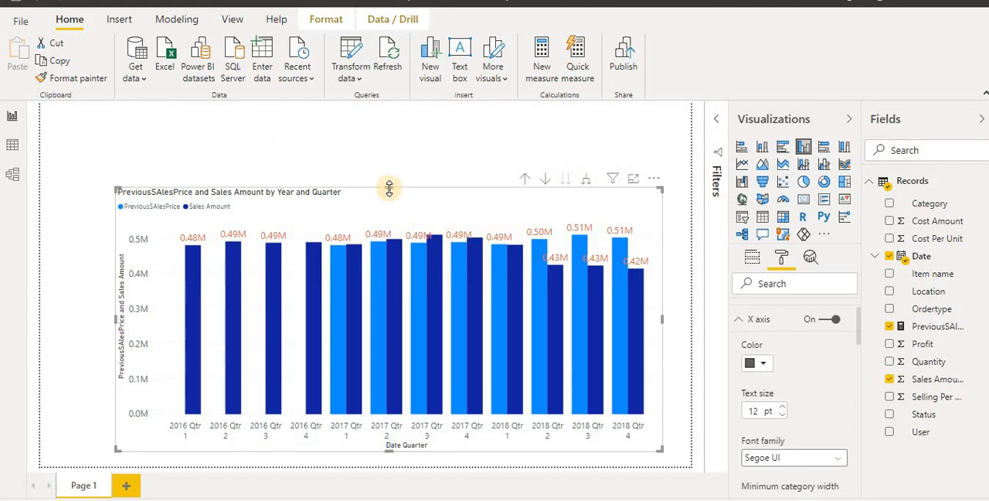
drag(389, 189, 388, 133)
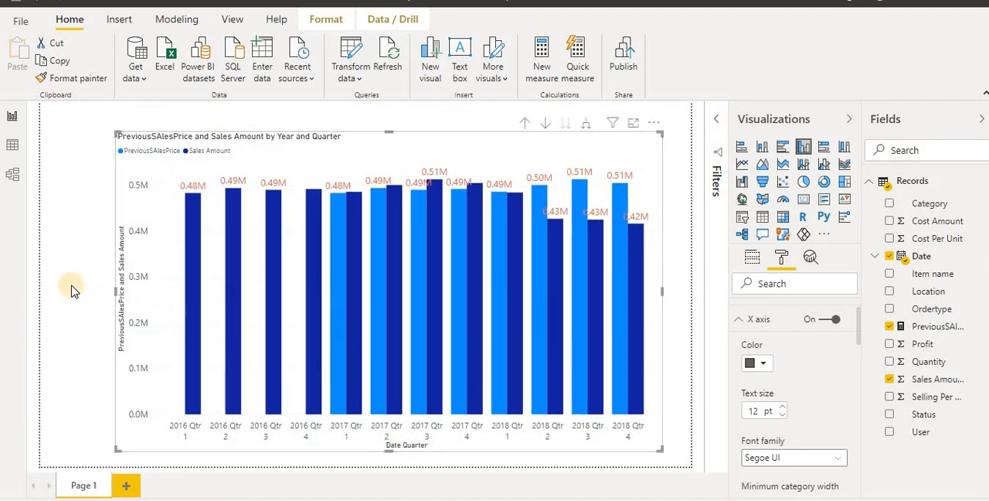
Examine the PreviousSAlesPrice formula with its text enlarged, highlighting the SUM(Records[Sales Amount]) expression
click(940, 327)
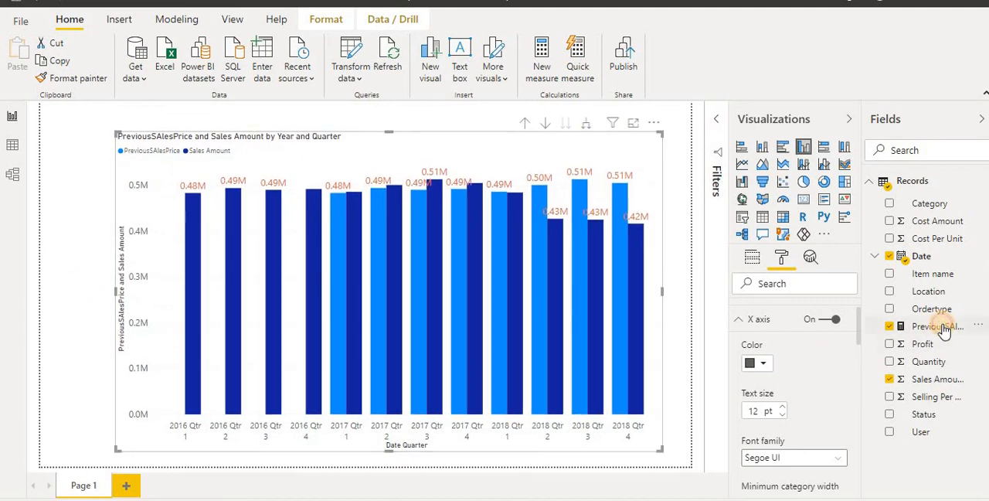
click(603, 113)
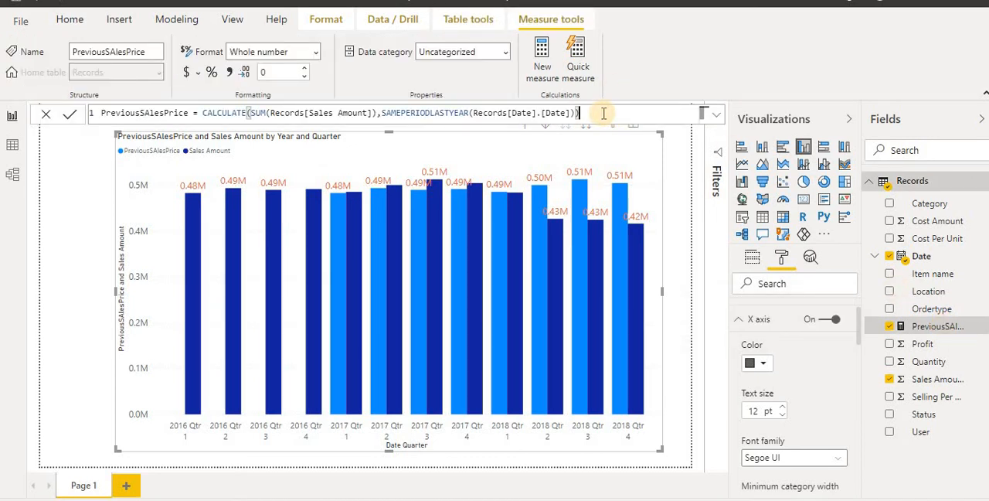
scroll(603, 113, up, 4)
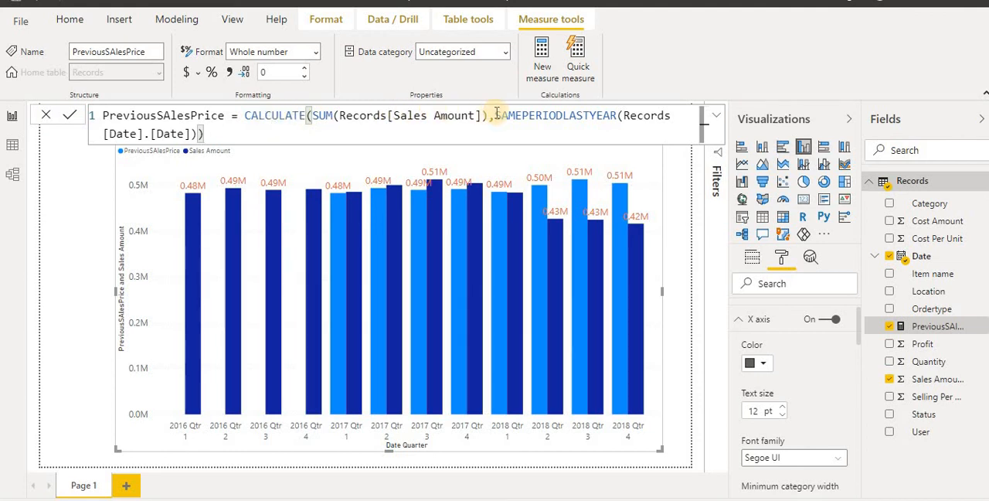
drag(310, 115, 490, 116)
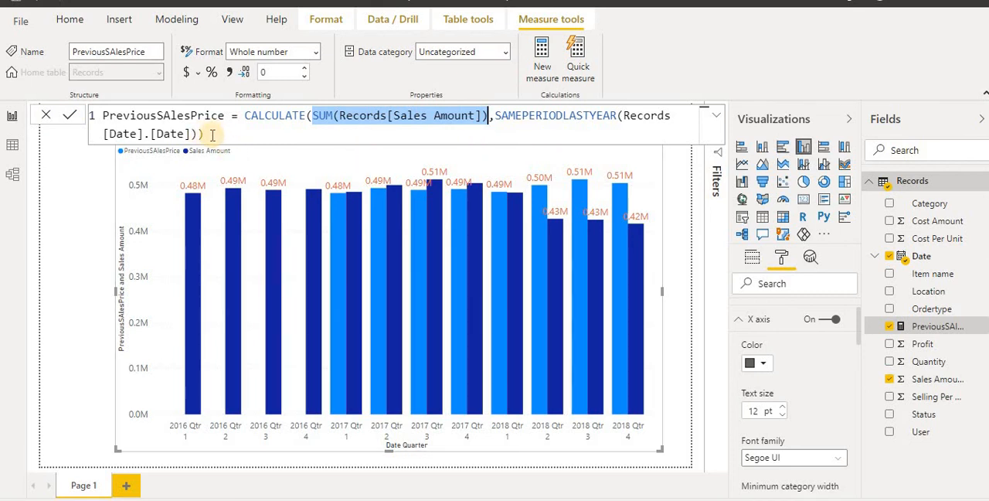
click(79, 257)
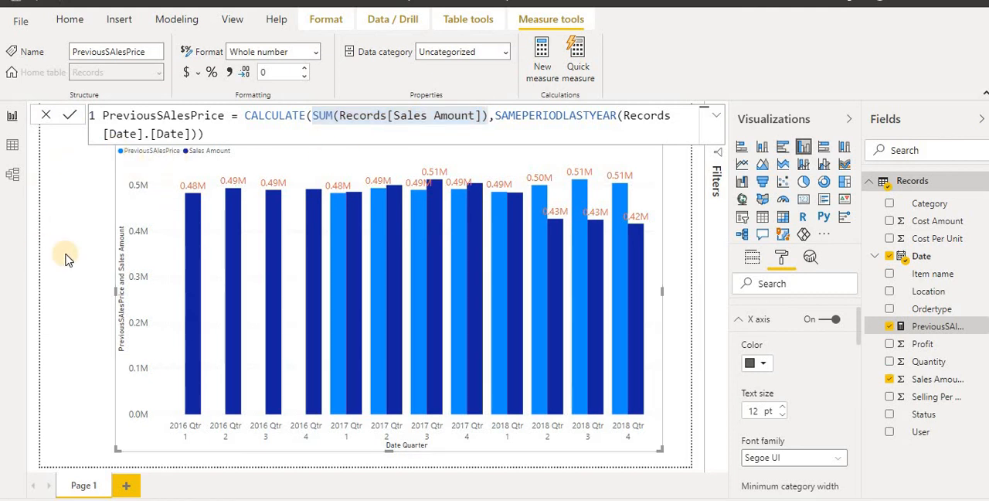
click(69, 276)
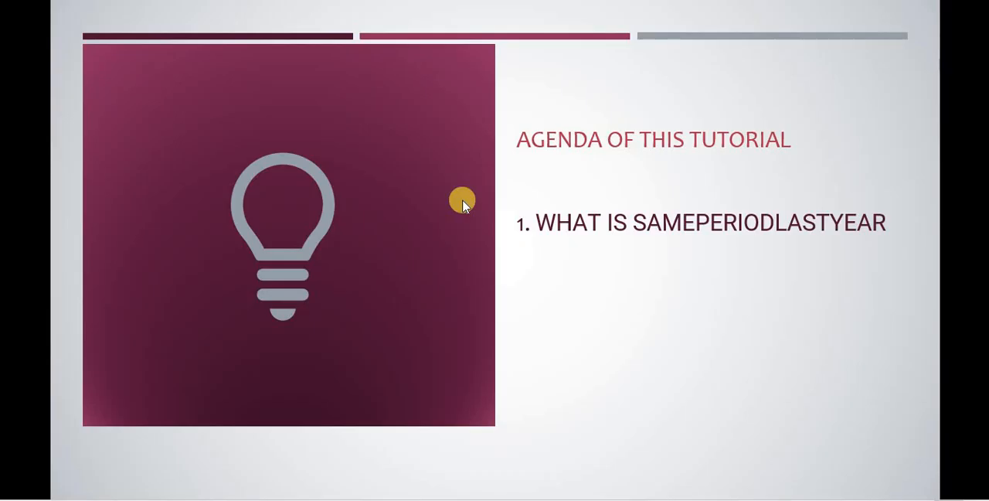
click(527, 200)
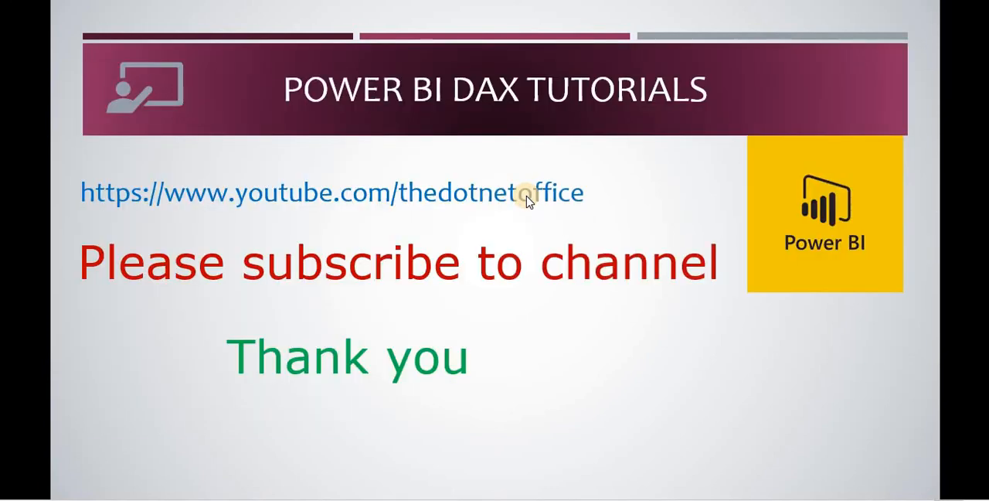